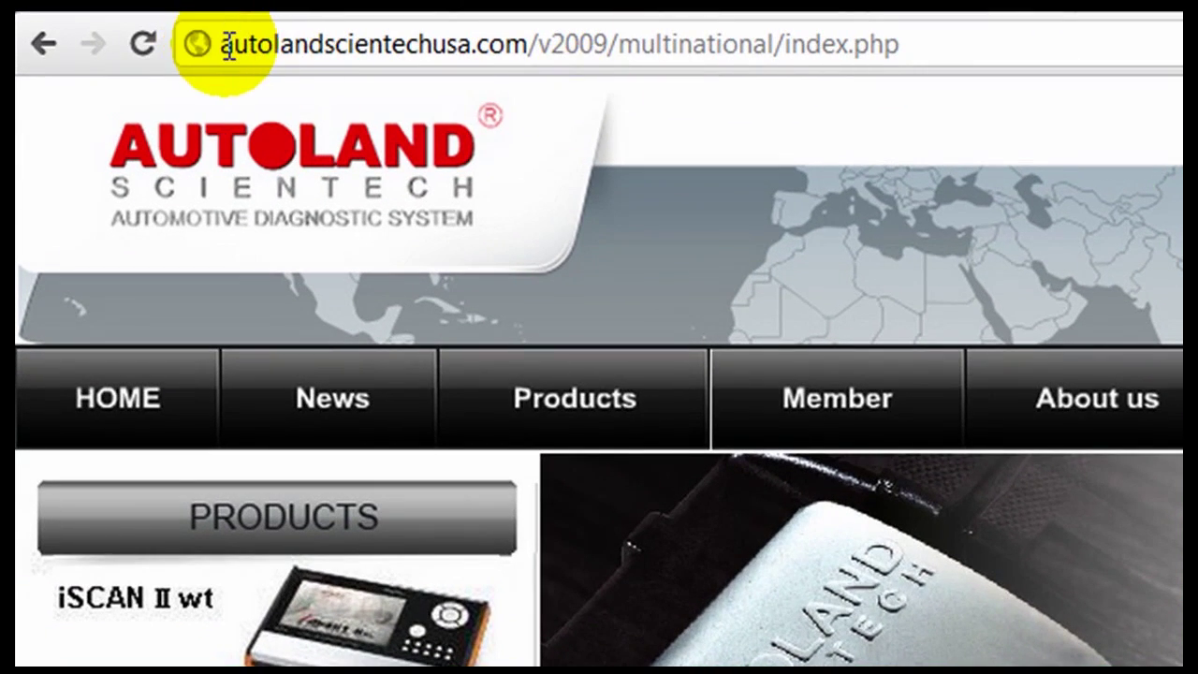
# Log in to the Autoland Scientech member area with the member login ID and password.
pyautogui.moveTo(224, 44); pyautogui.dragTo(537, 28)
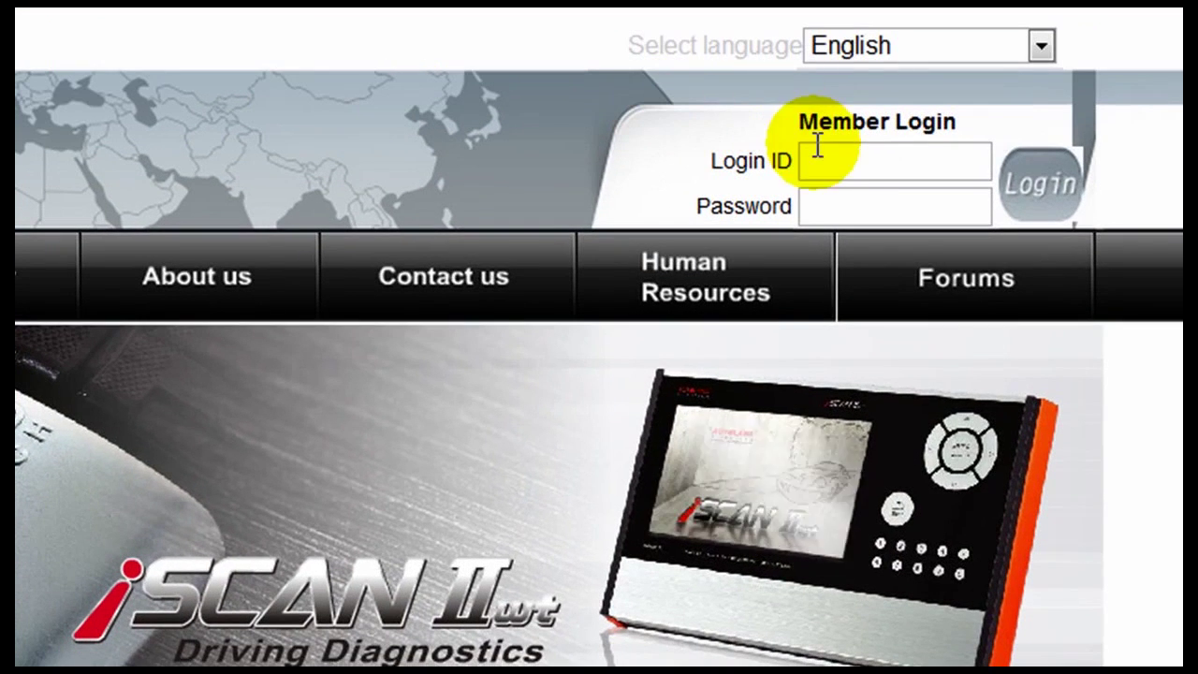
pyautogui.click(848, 164)
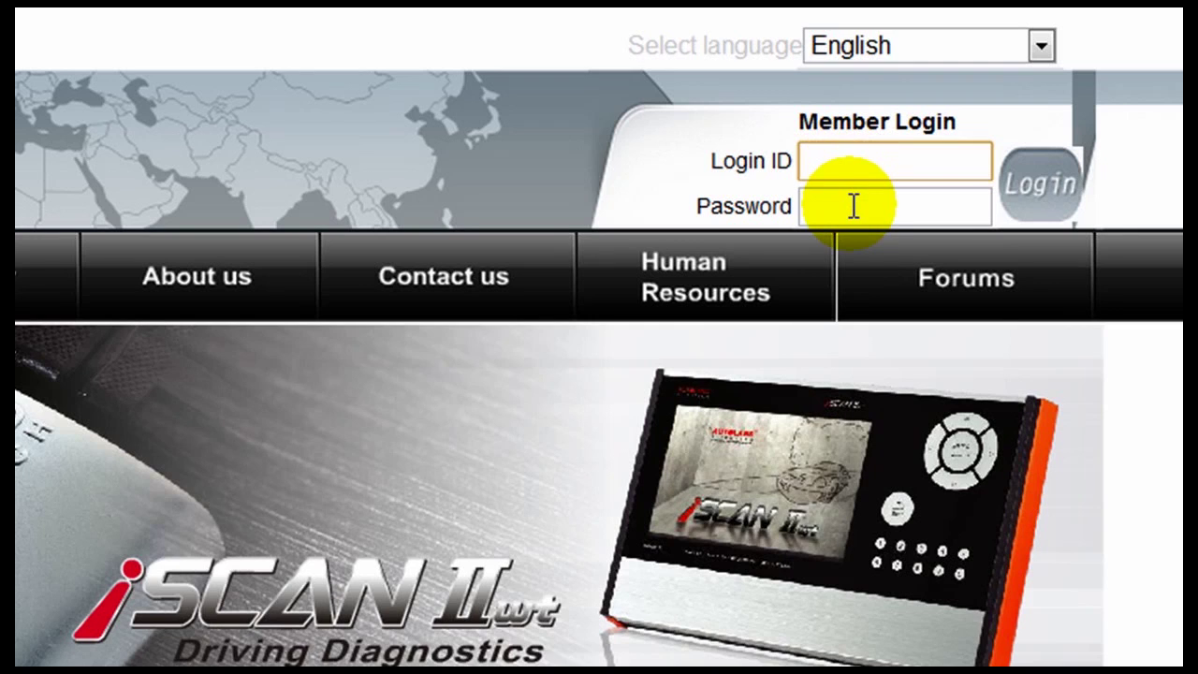
pyautogui.click(852, 204)
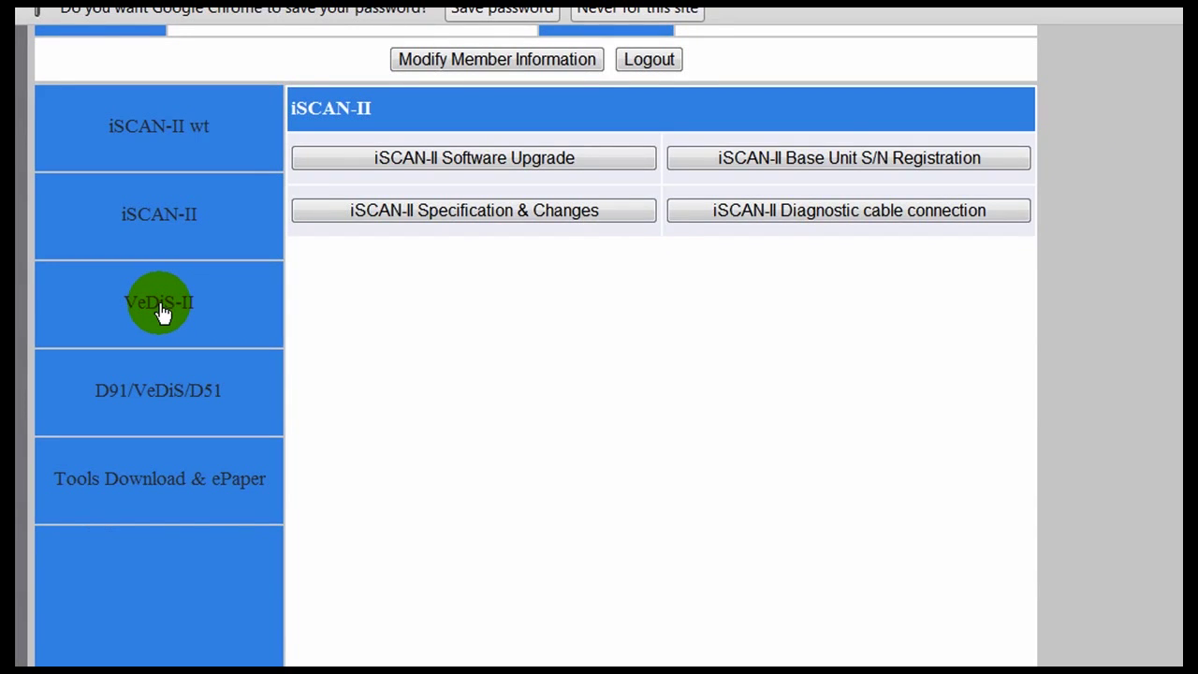
# Register the VeDiS-II base unit by submitting its 8-digit serial number.
pyautogui.click(159, 305)
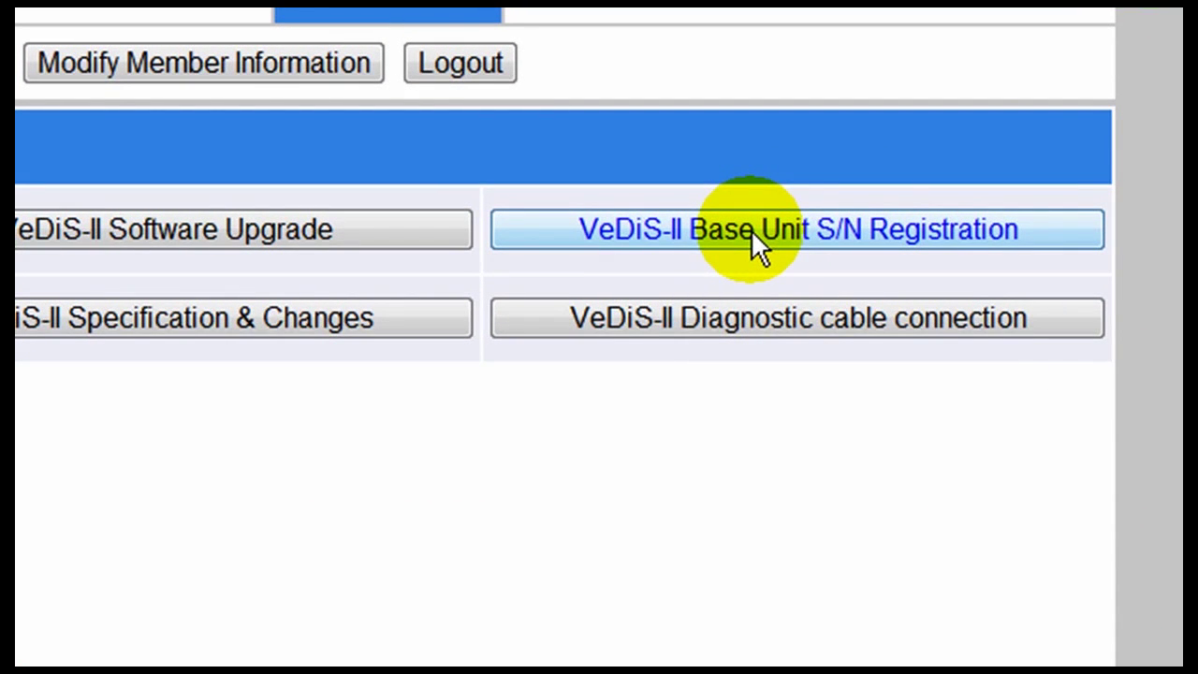
pyautogui.click(802, 227)
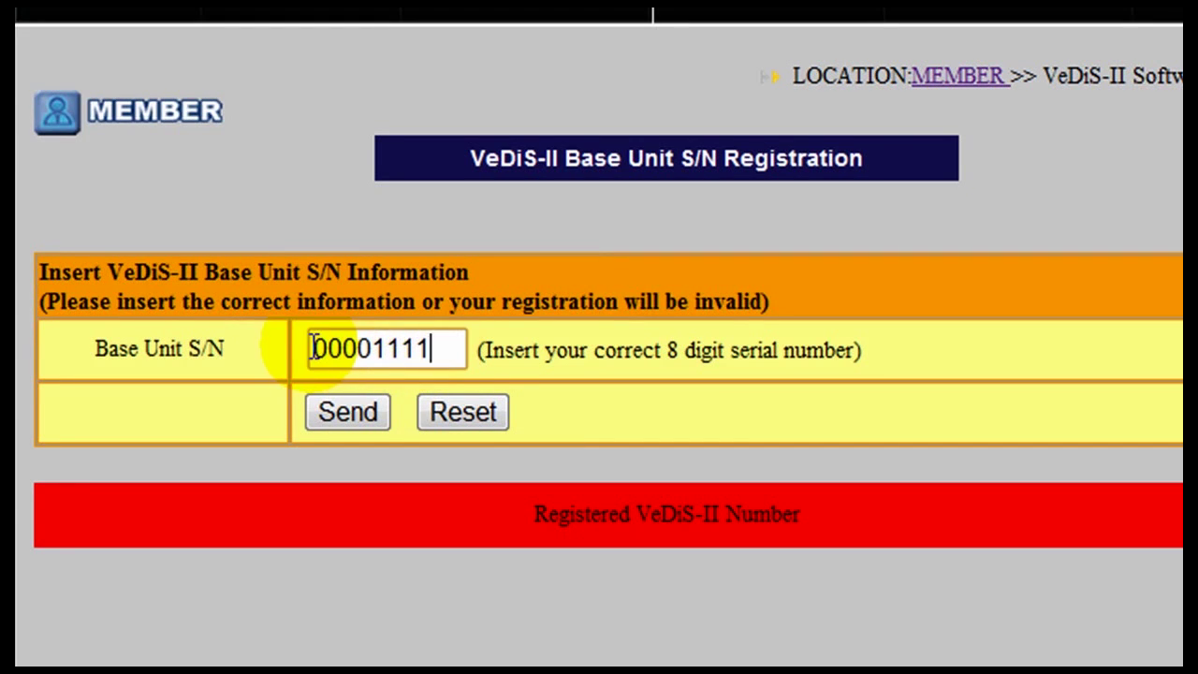
pyautogui.moveTo(312, 348); pyautogui.dragTo(451, 346)
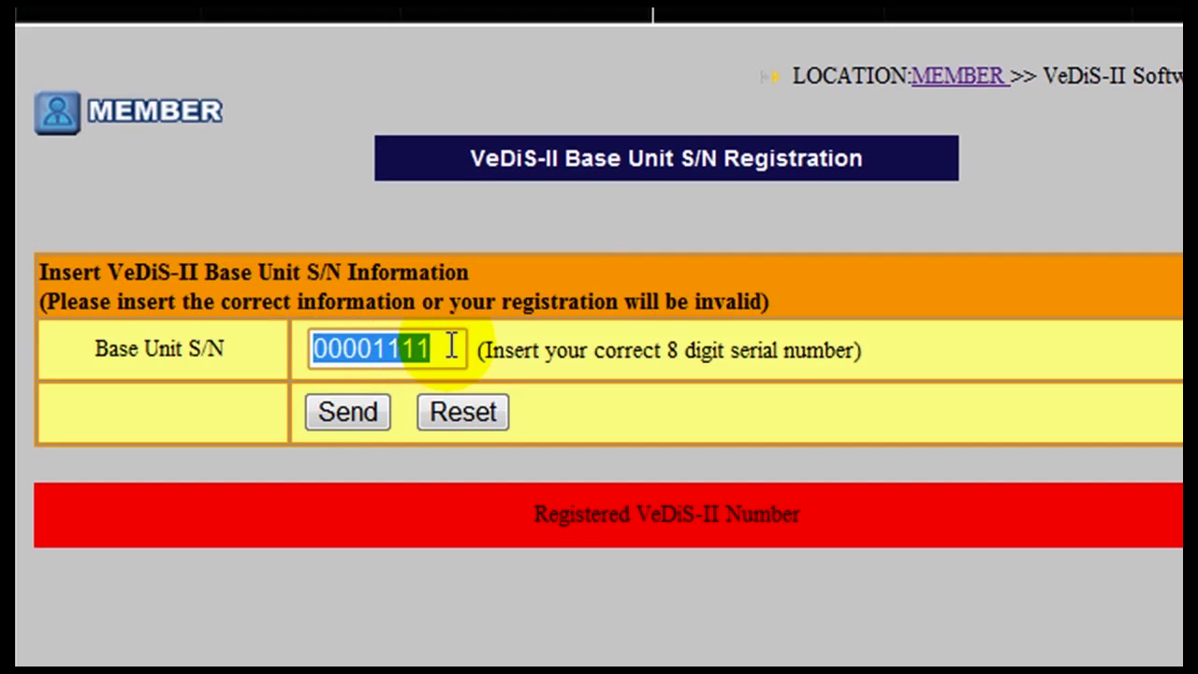
pyautogui.click(346, 414)
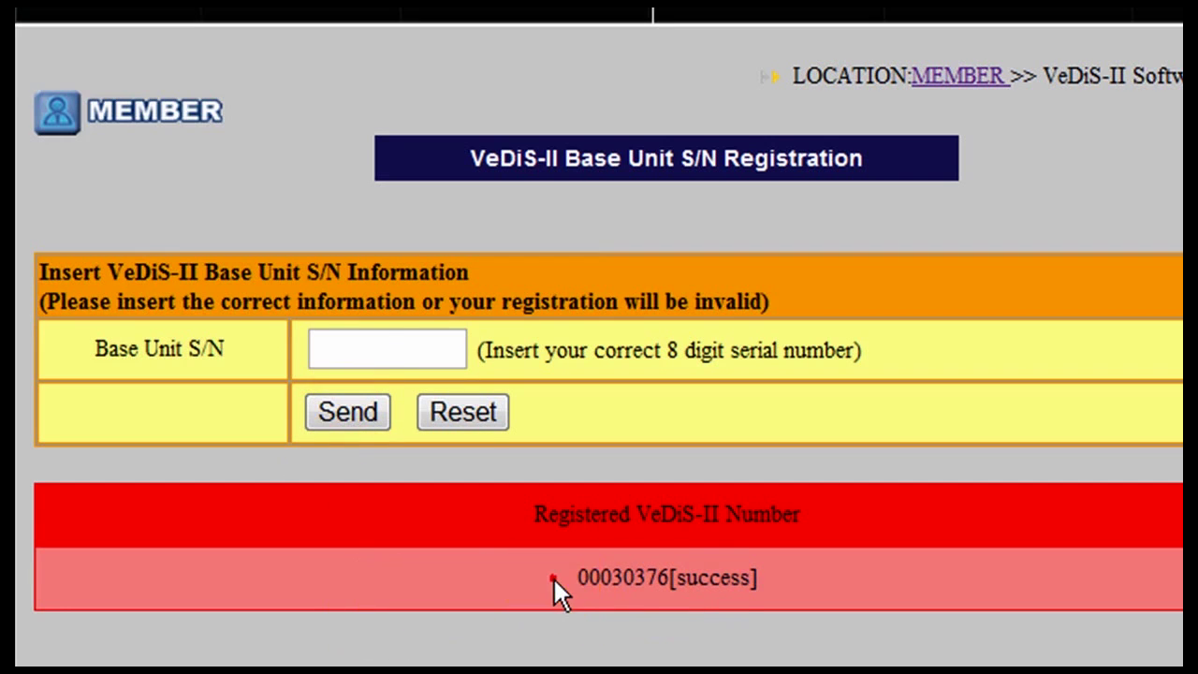
pyautogui.moveTo(553, 576); pyautogui.dragTo(796, 574)
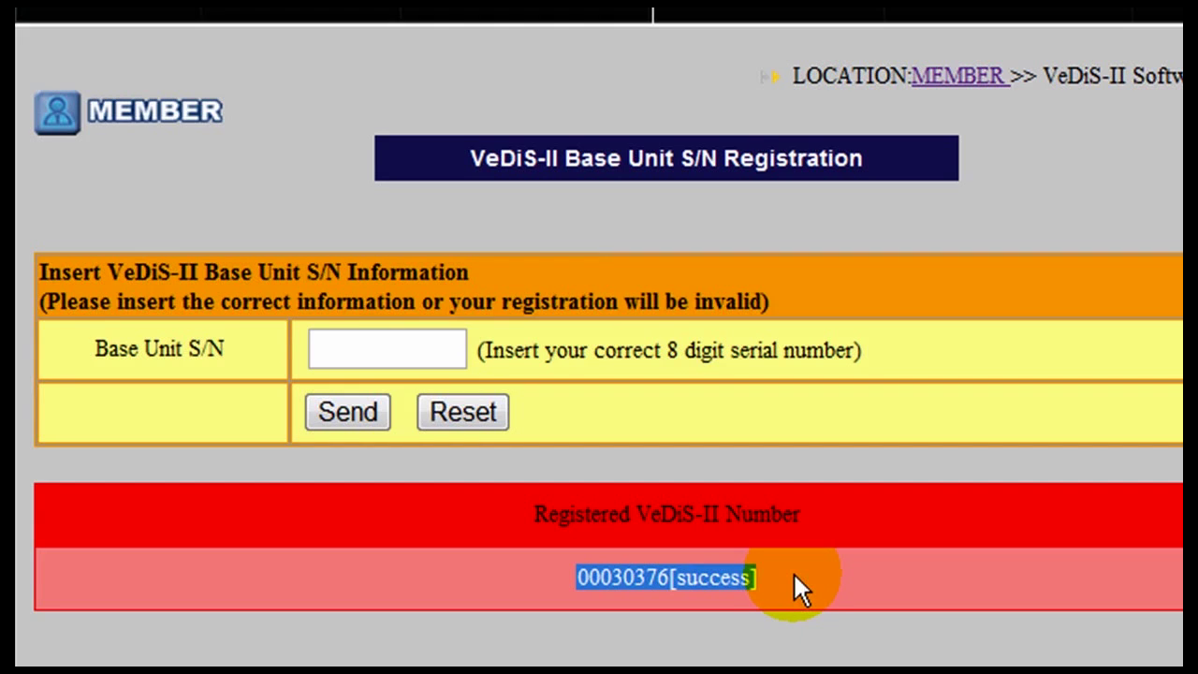
# Go from the member page to the VeDiS-II software upgrade by serial numbers and open the VeDiS-II Deluxe YUP 2012 USEN package.
pyautogui.click(953, 76)
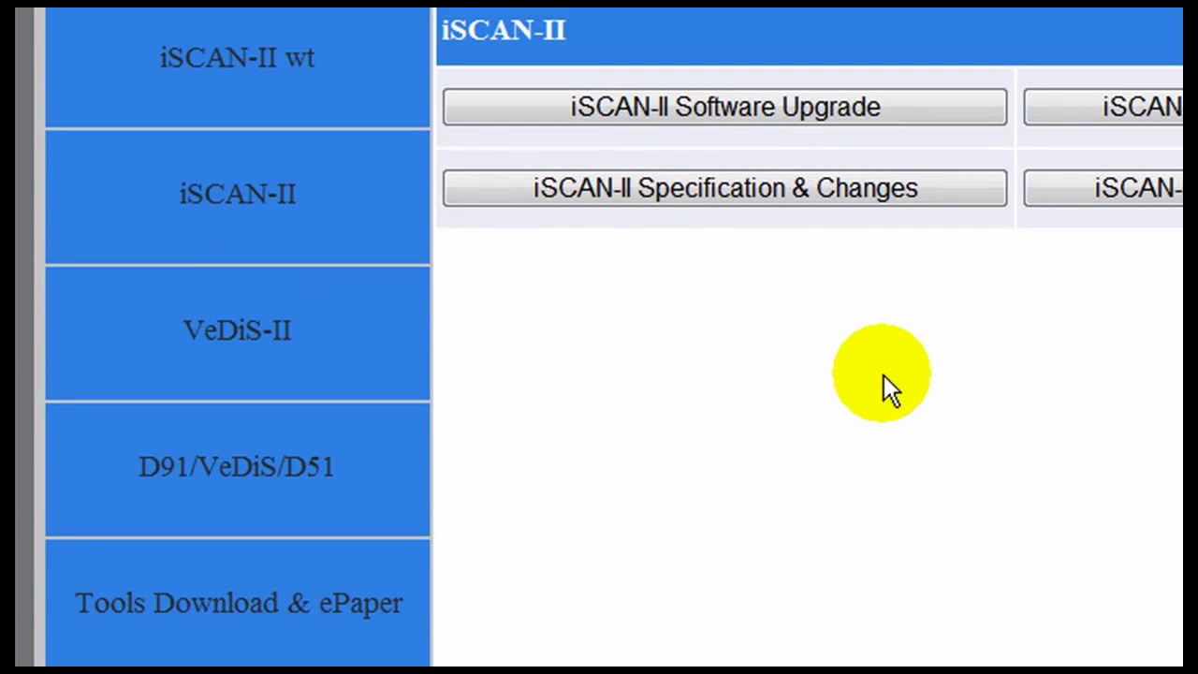
pyautogui.click(382, 378)
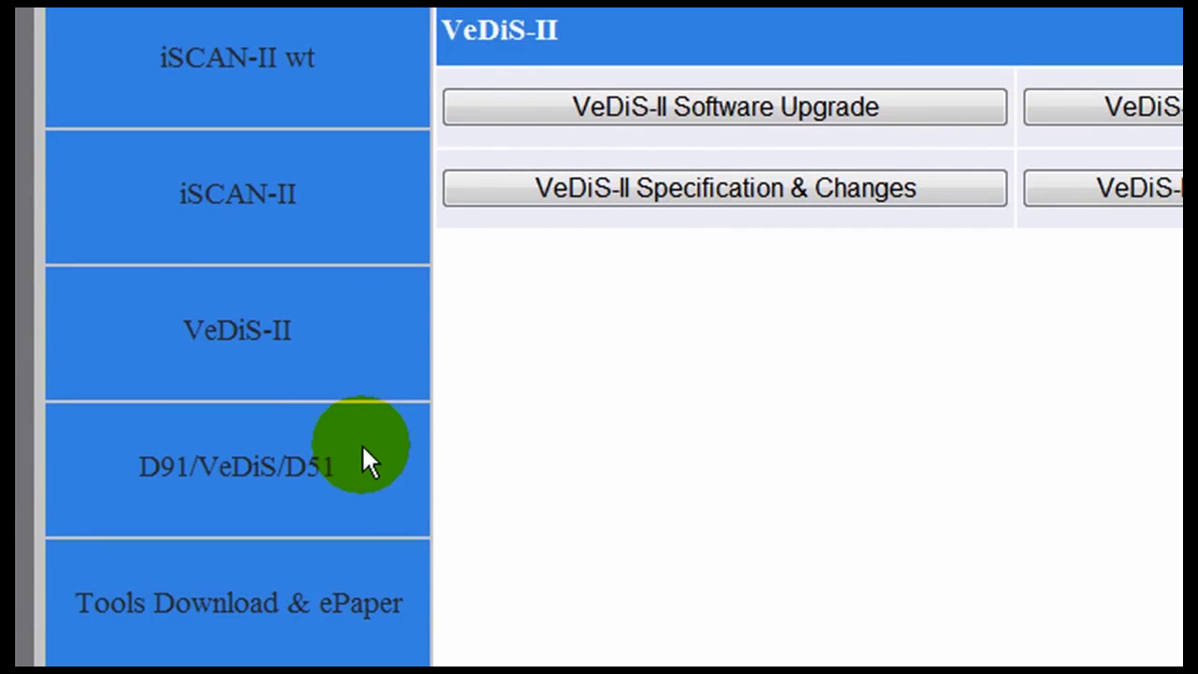
pyautogui.click(640, 110)
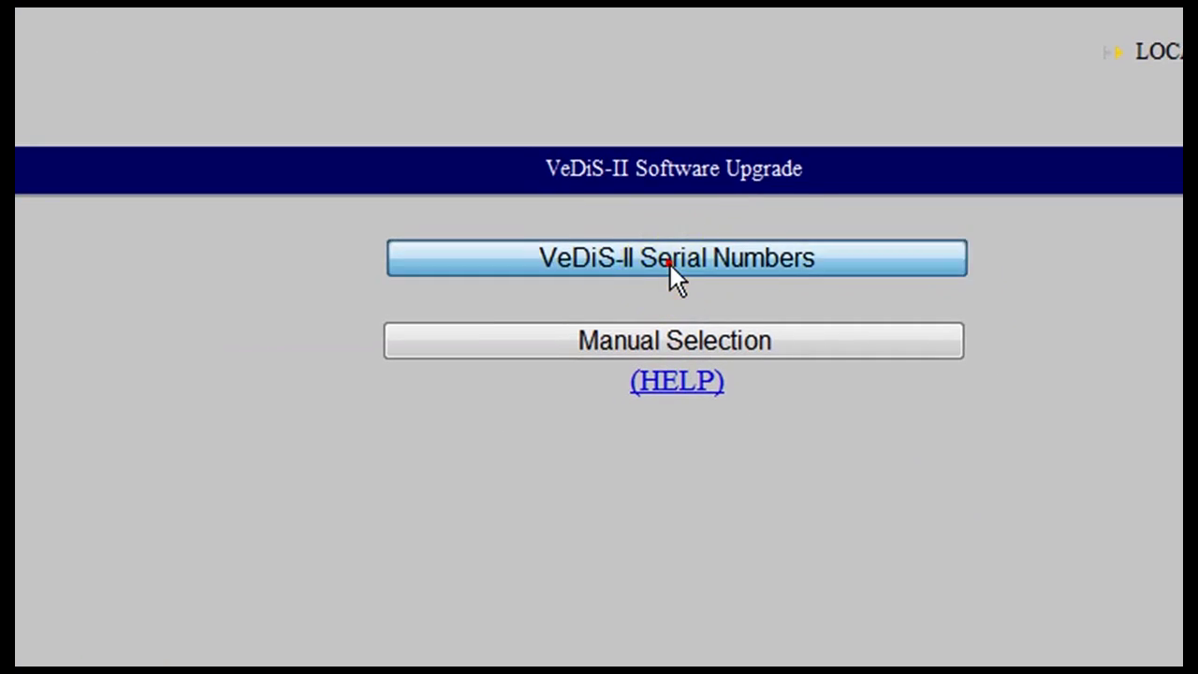
pyautogui.click(670, 264)
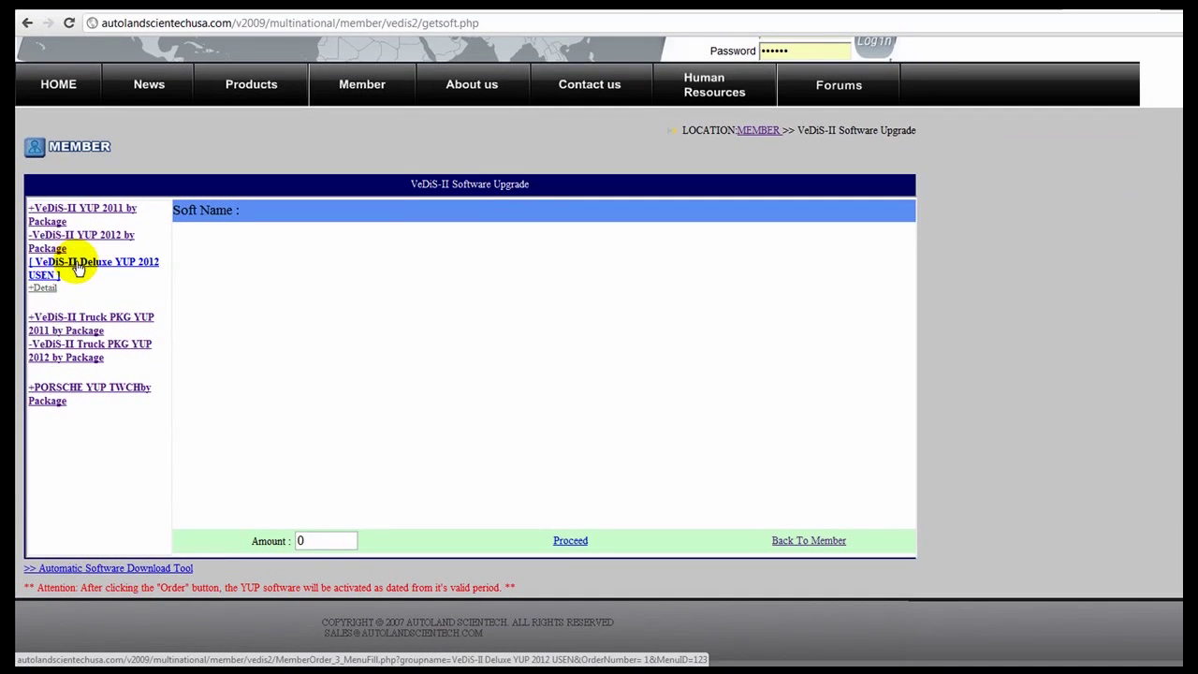
pyautogui.click(78, 268)
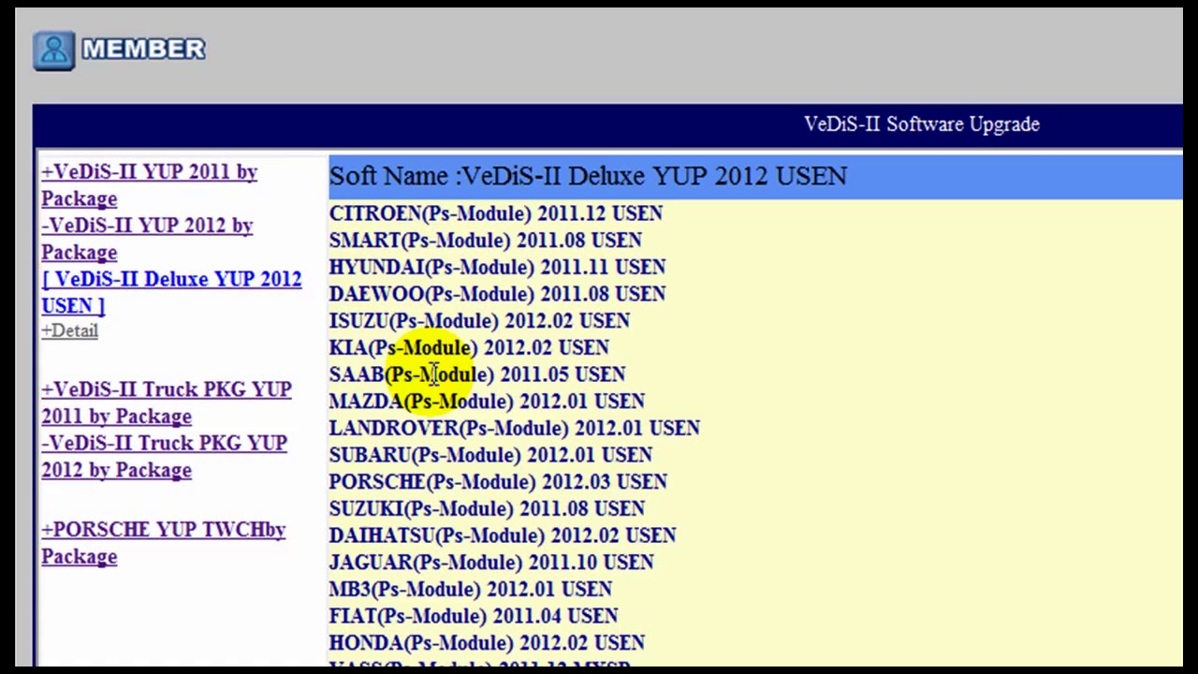
# Order the VeDiS-II Deluxe YUP 2012 USEN package for the registered PS-M number with an order amount of 1.
pyautogui.scroll(-8, 545, 294)
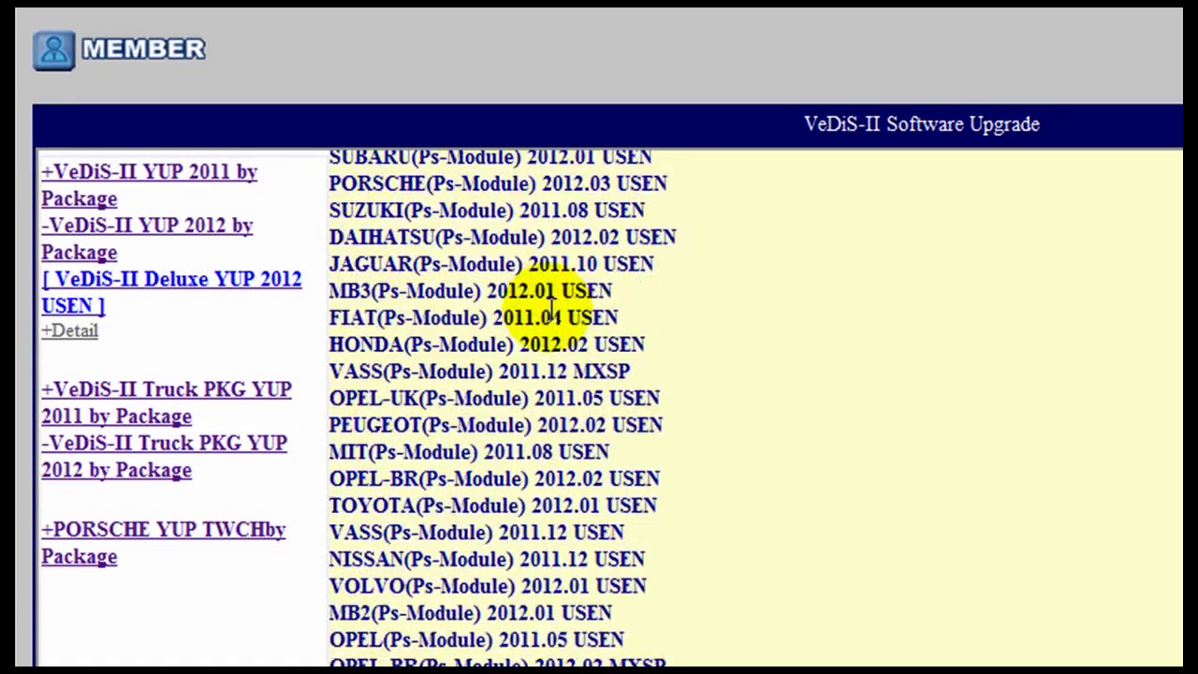
pyautogui.scroll(10, 552, 309)
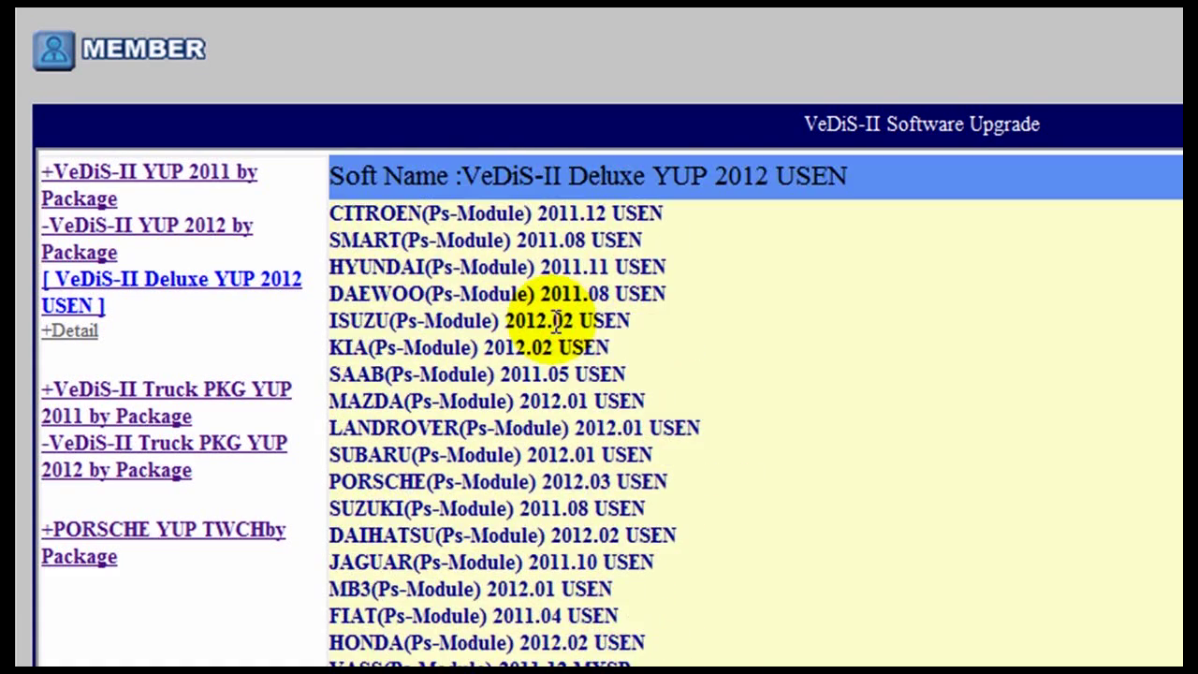
pyautogui.scroll(-6, 636, 595)
pyautogui.scroll(-5, 585, 529)
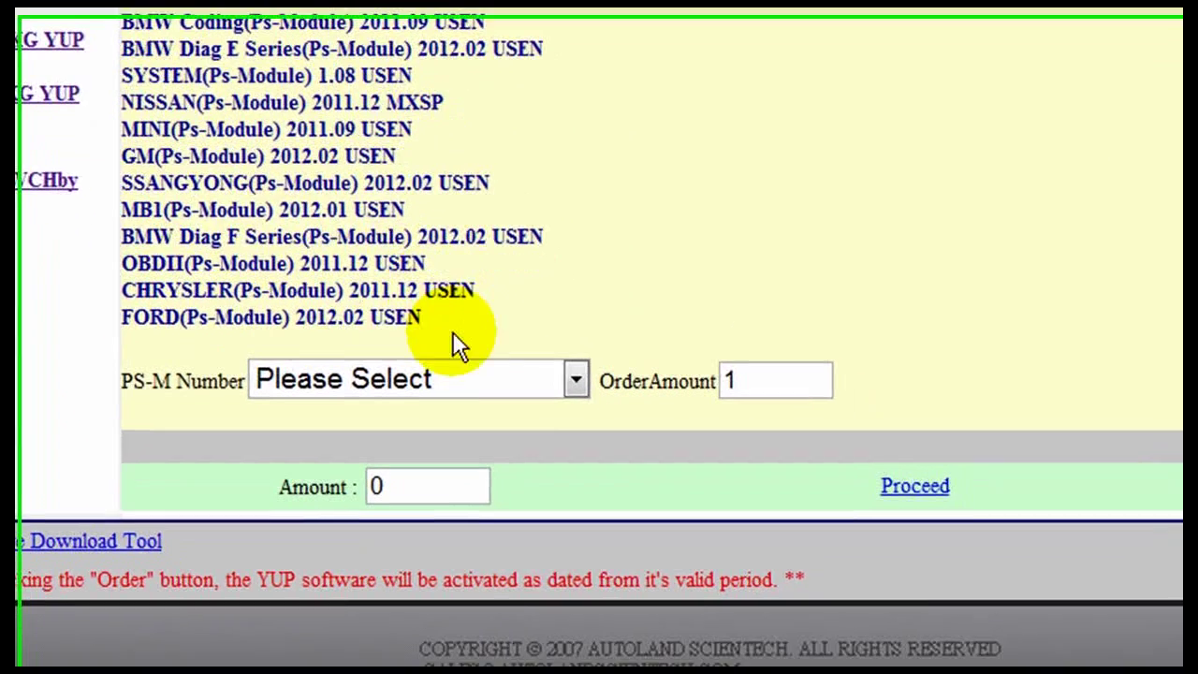
pyautogui.click(564, 372)
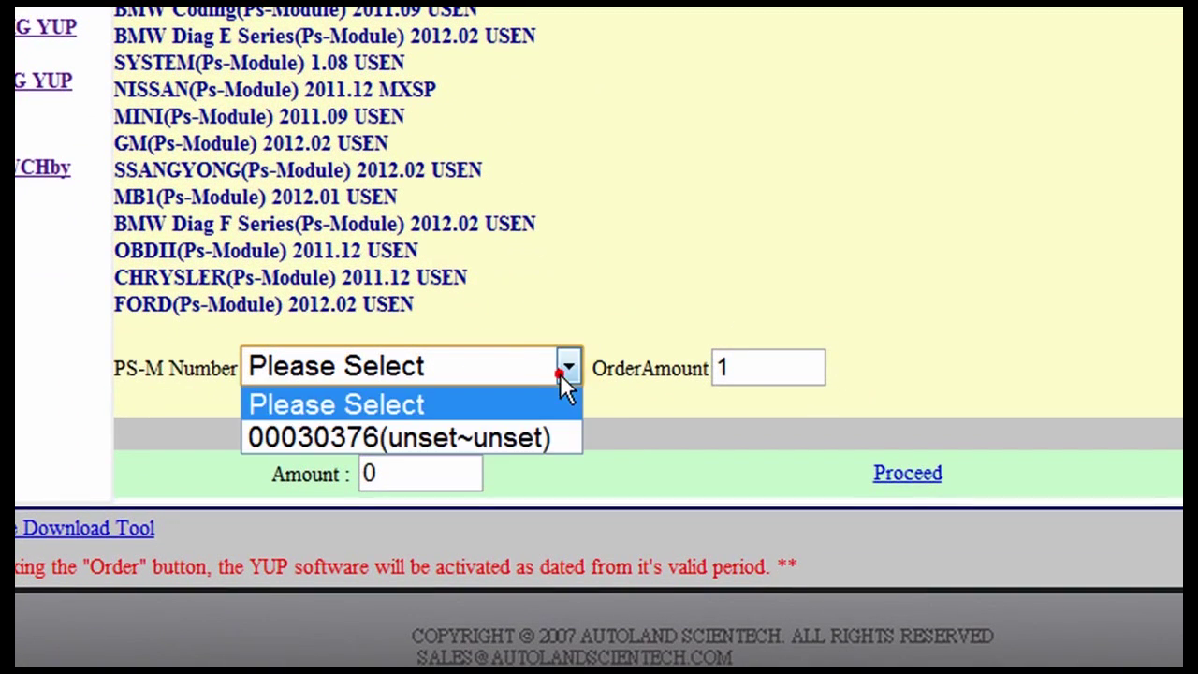
pyautogui.click(536, 442)
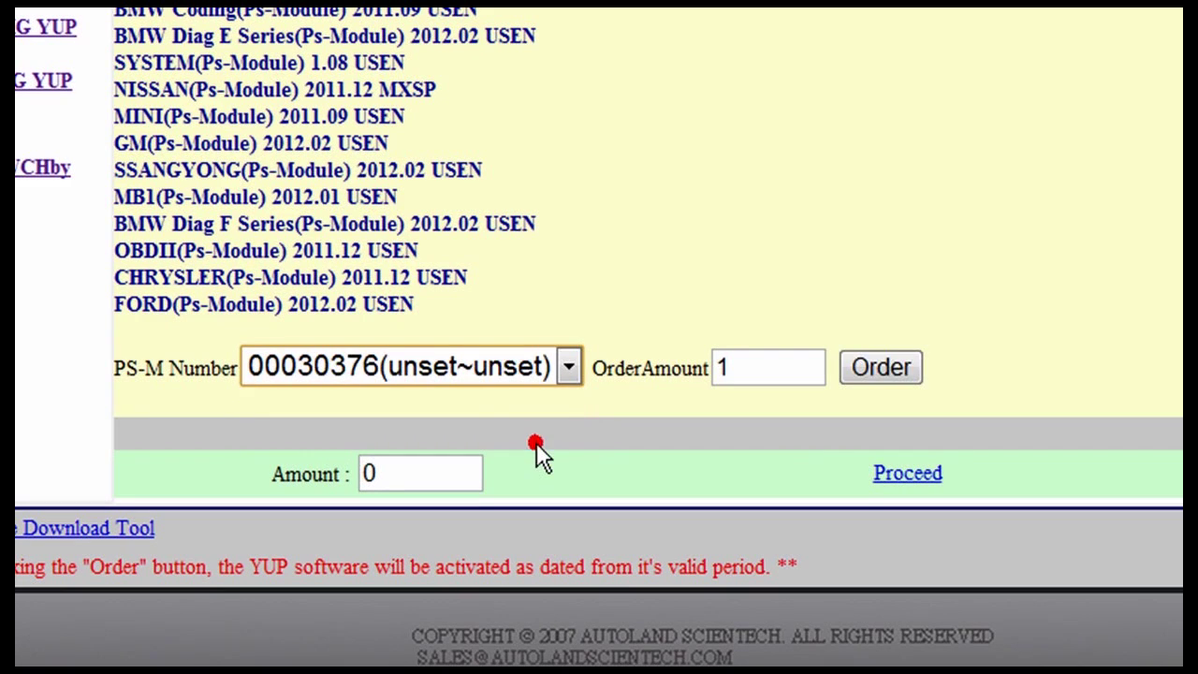
pyautogui.click(879, 368)
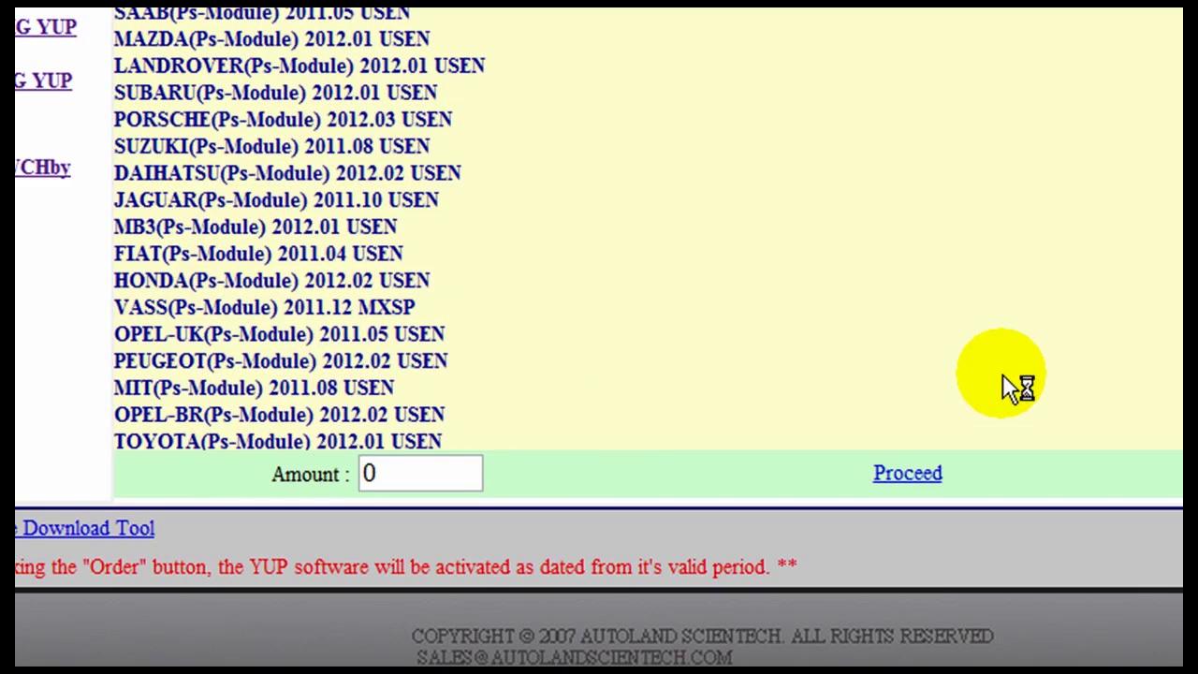
pyautogui.write('43')
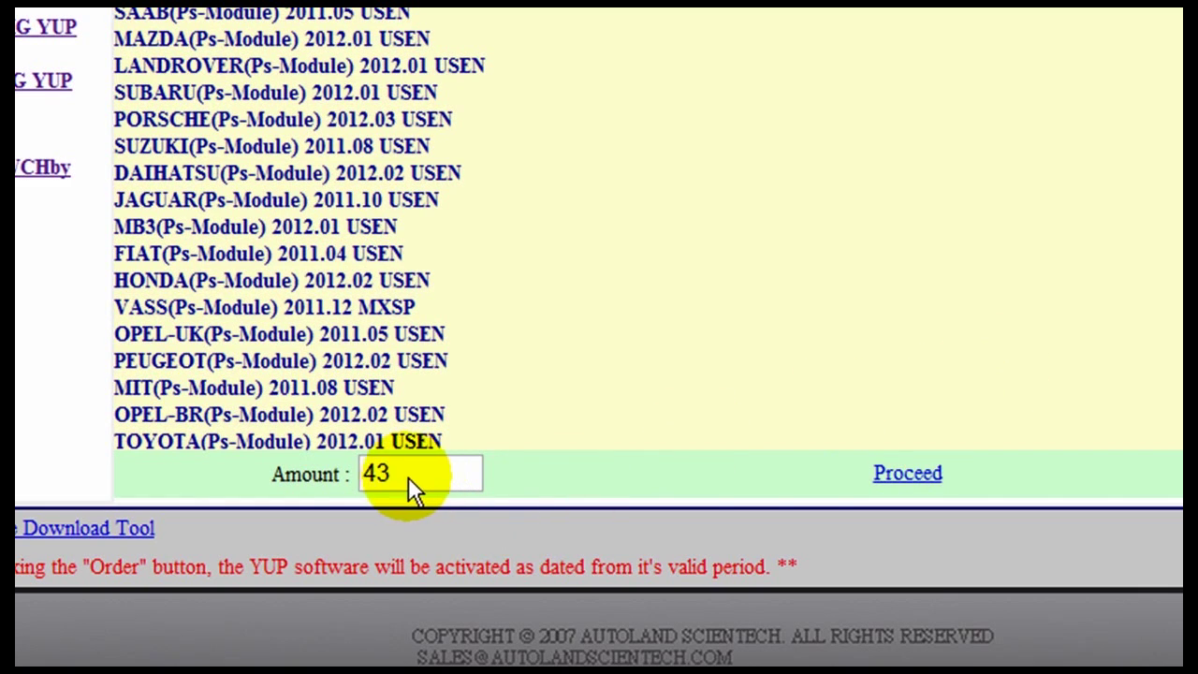
# Examine the total amount of ordered modules and the version dates and language codes of the MIT and VASS modules.
pyautogui.moveTo(405, 477); pyautogui.dragTo(323, 476)
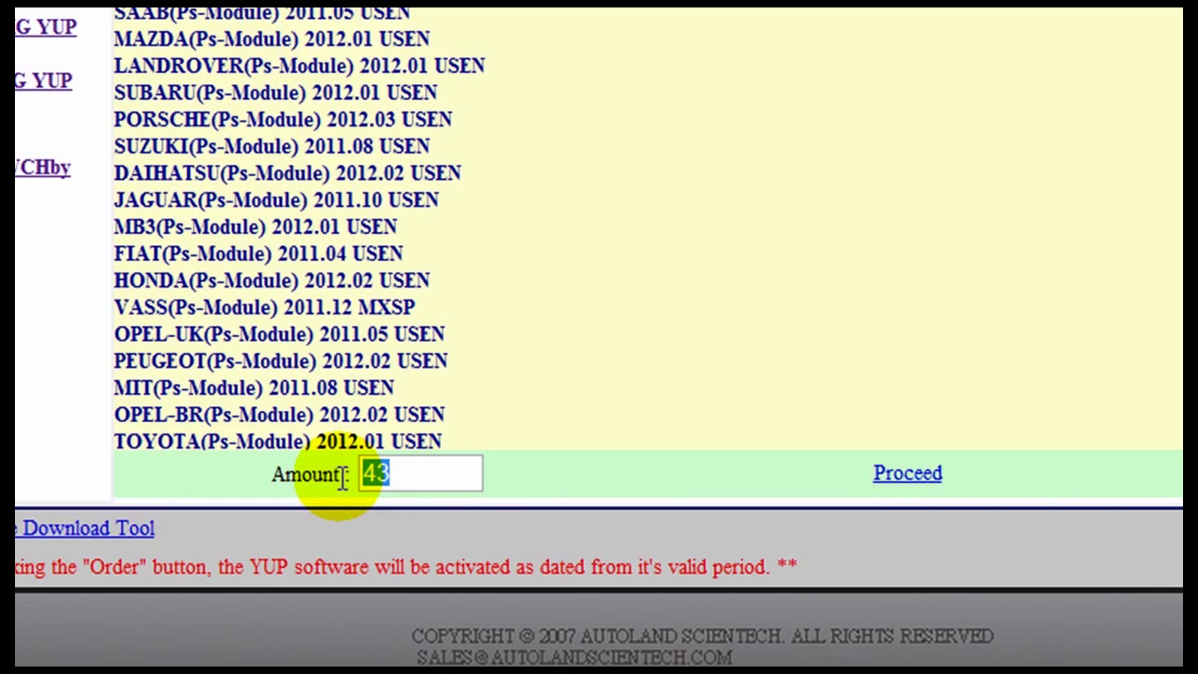
pyautogui.click(428, 471)
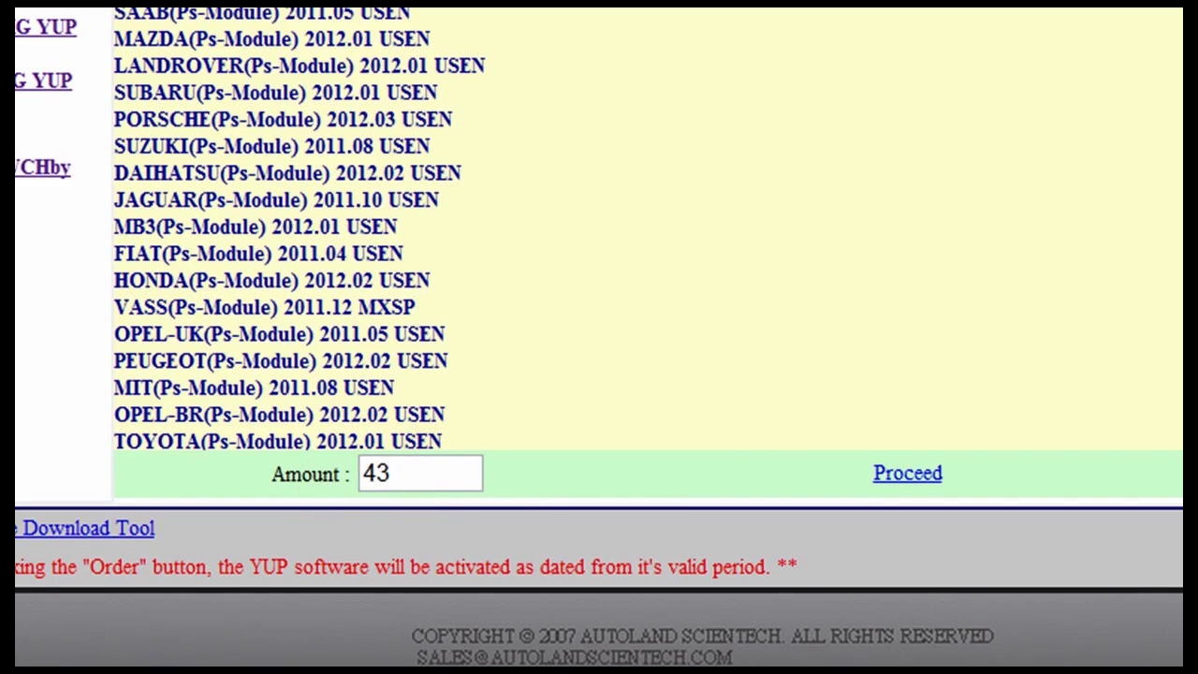
pyautogui.scroll(-3, 789, 200)
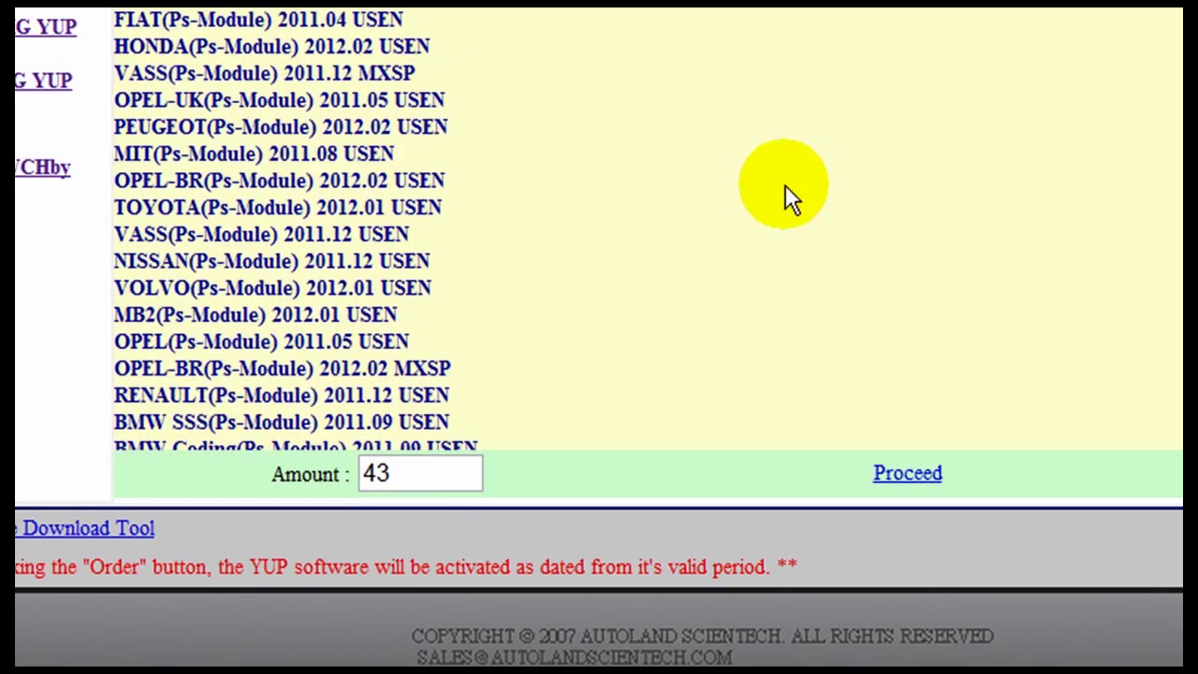
pyautogui.click(268, 149)
pyautogui.moveTo(268, 150); pyautogui.dragTo(409, 153)
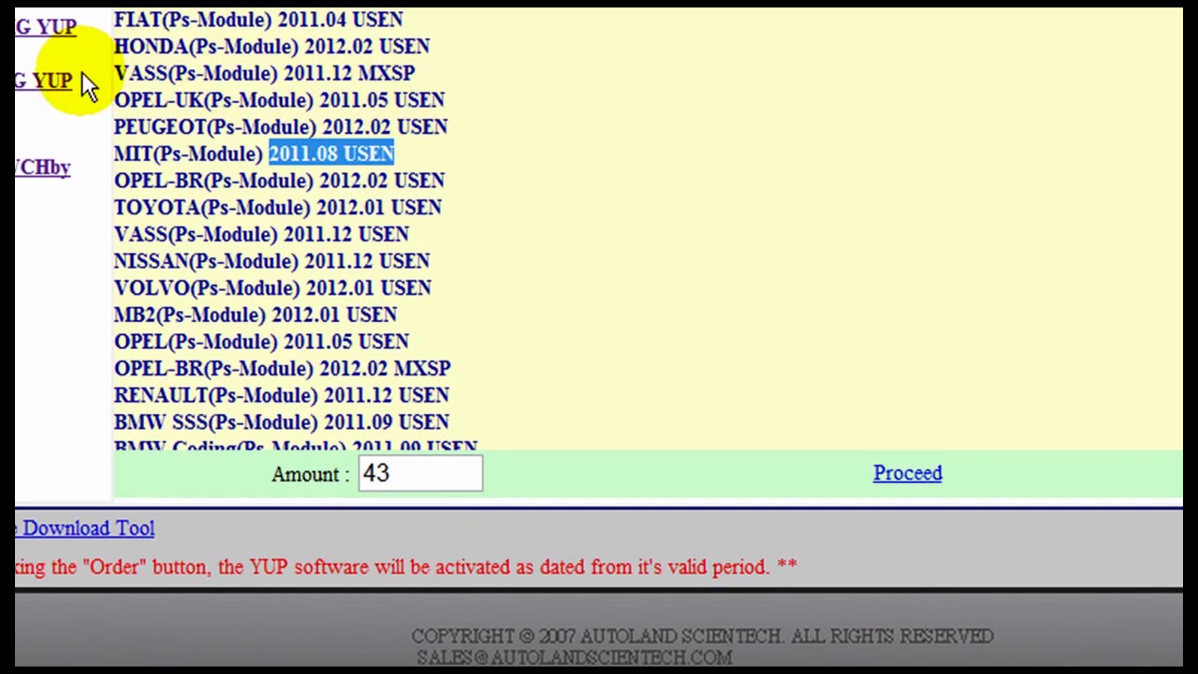
pyautogui.moveTo(281, 73); pyautogui.dragTo(417, 74)
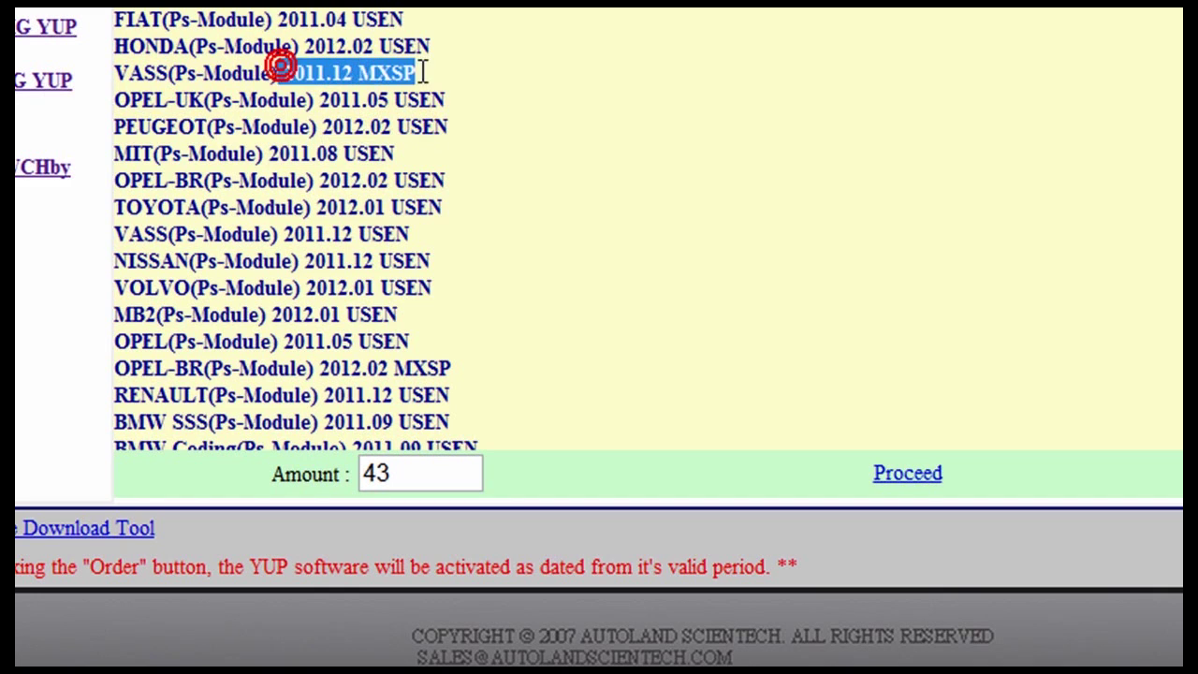
pyautogui.click(323, 11)
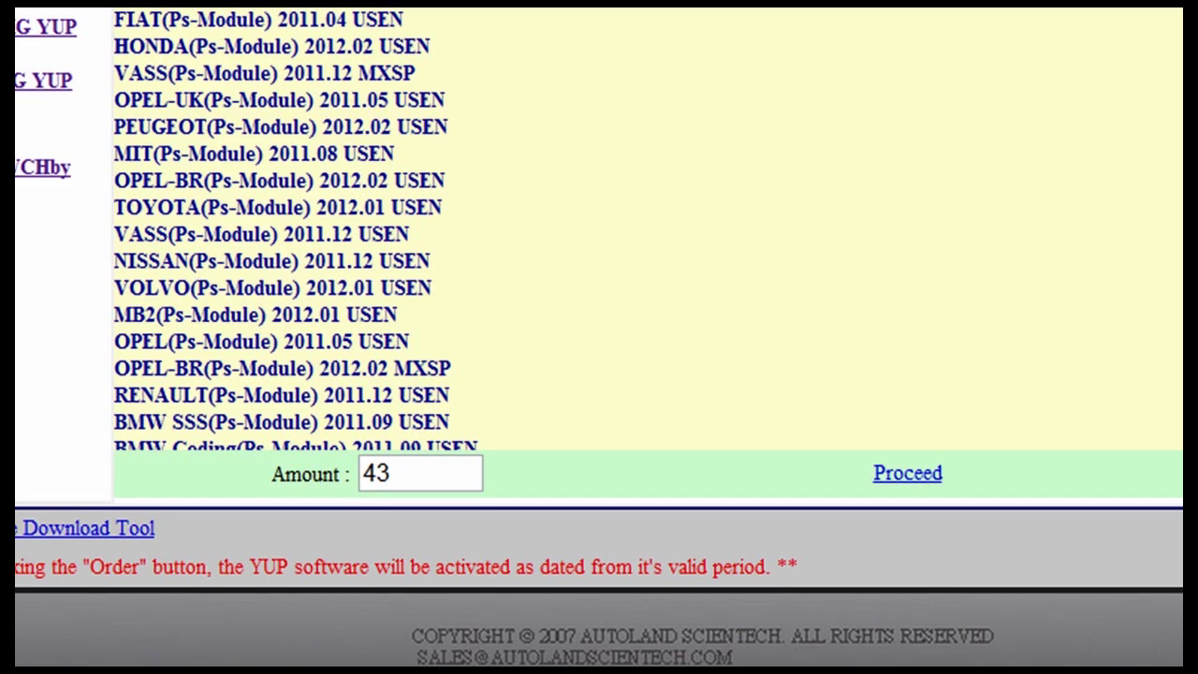
# Proceed with the order, send the software request with confirmation, and close the order window.
pyautogui.click(899, 474)
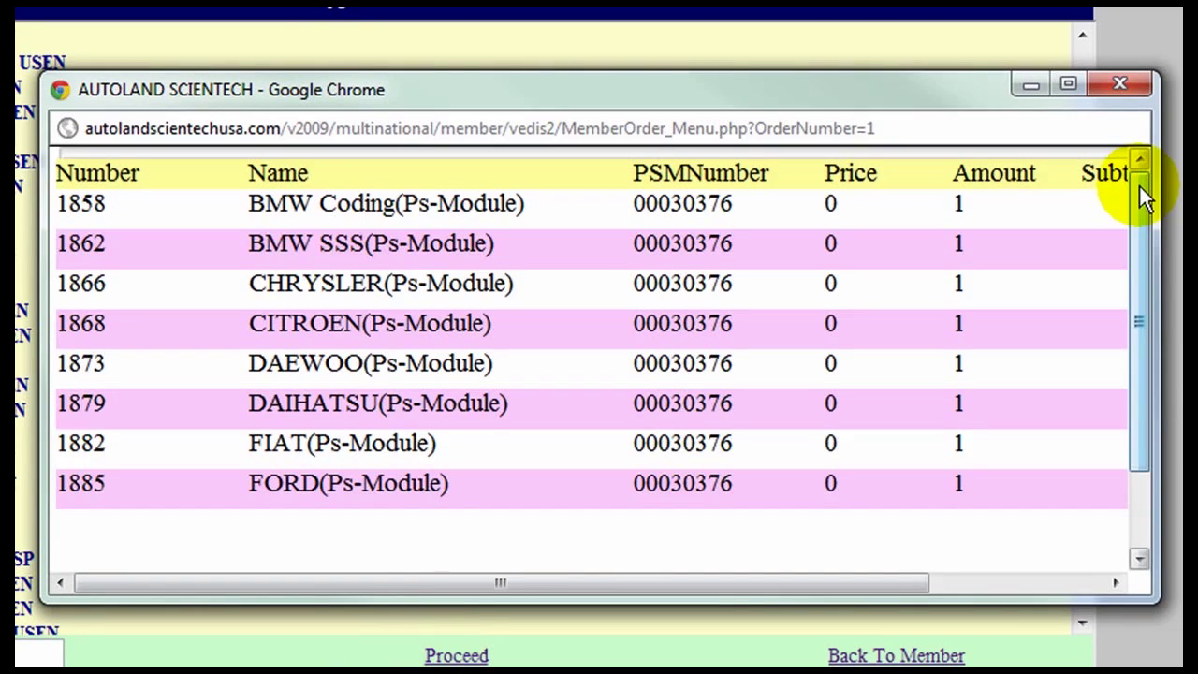
pyautogui.moveTo(1138, 184); pyautogui.dragTo(1154, 300)
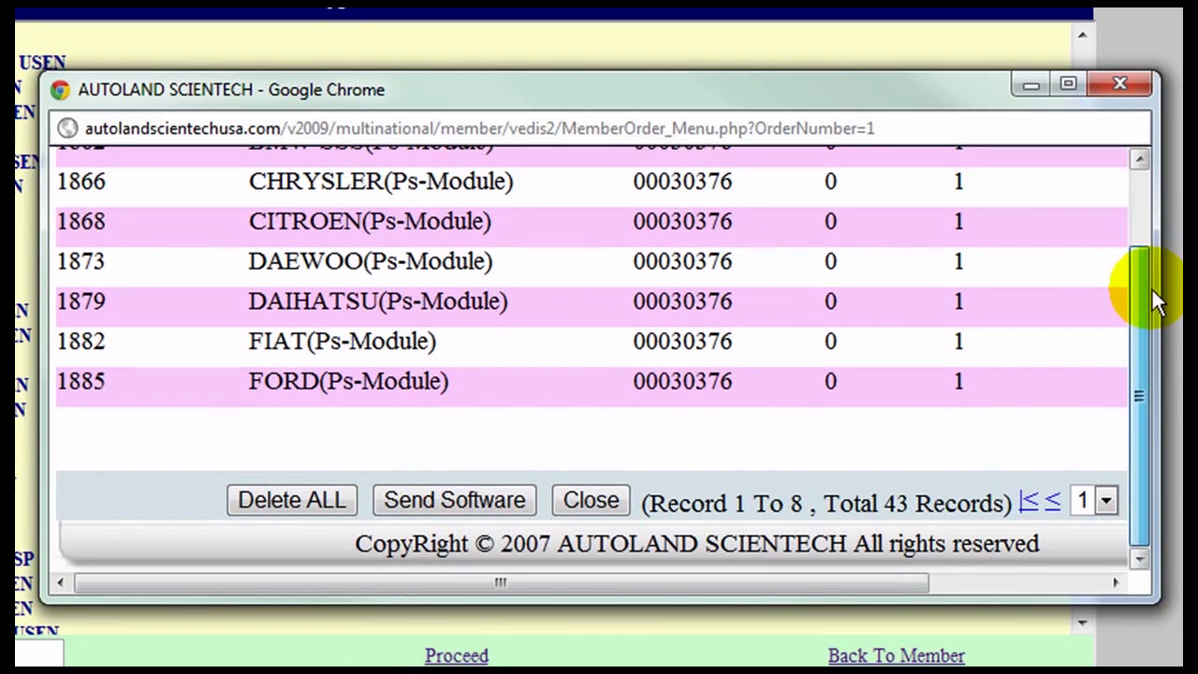
pyautogui.click(467, 505)
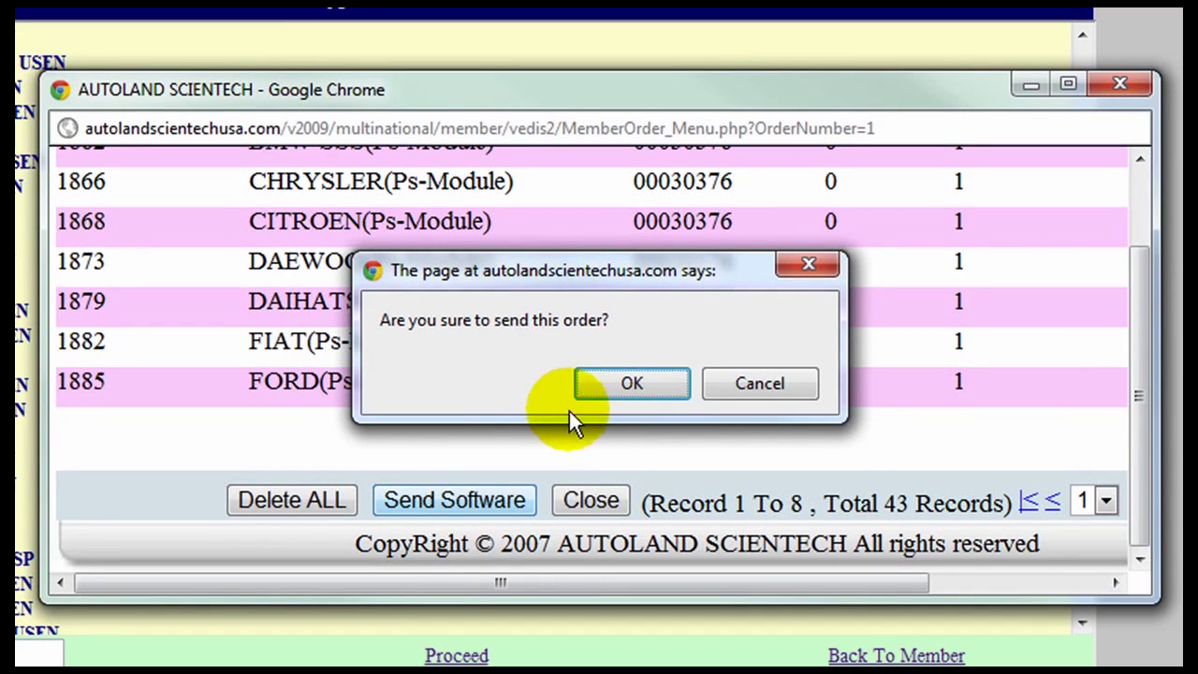
pyautogui.click(617, 384)
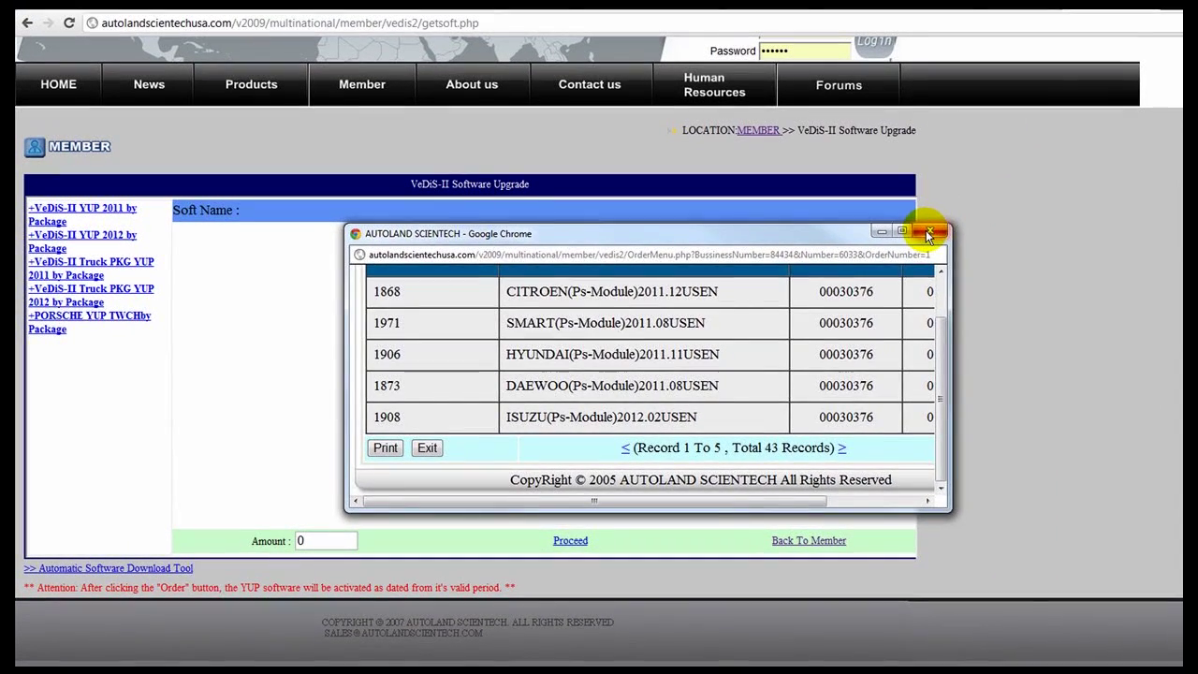
pyautogui.click(950, 217)
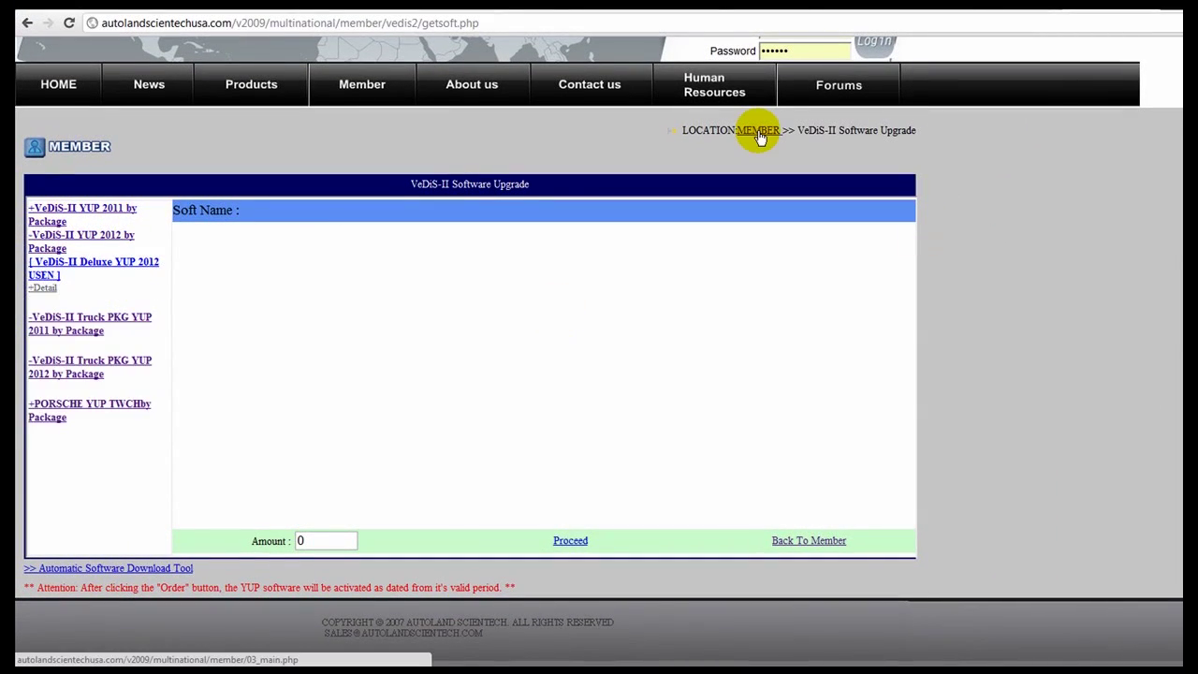
# Return to the member page and enable "Don't send the software via e-mail" under Tools Download & ePaper.
pyautogui.click(759, 134)
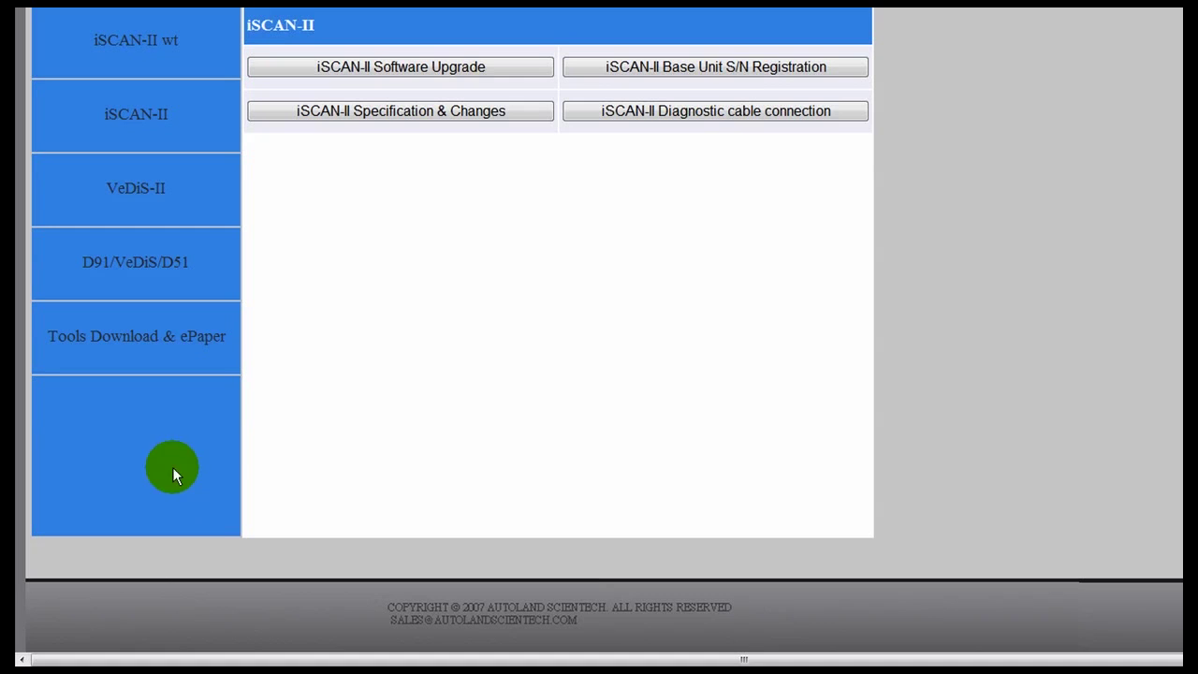
pyautogui.click(152, 323)
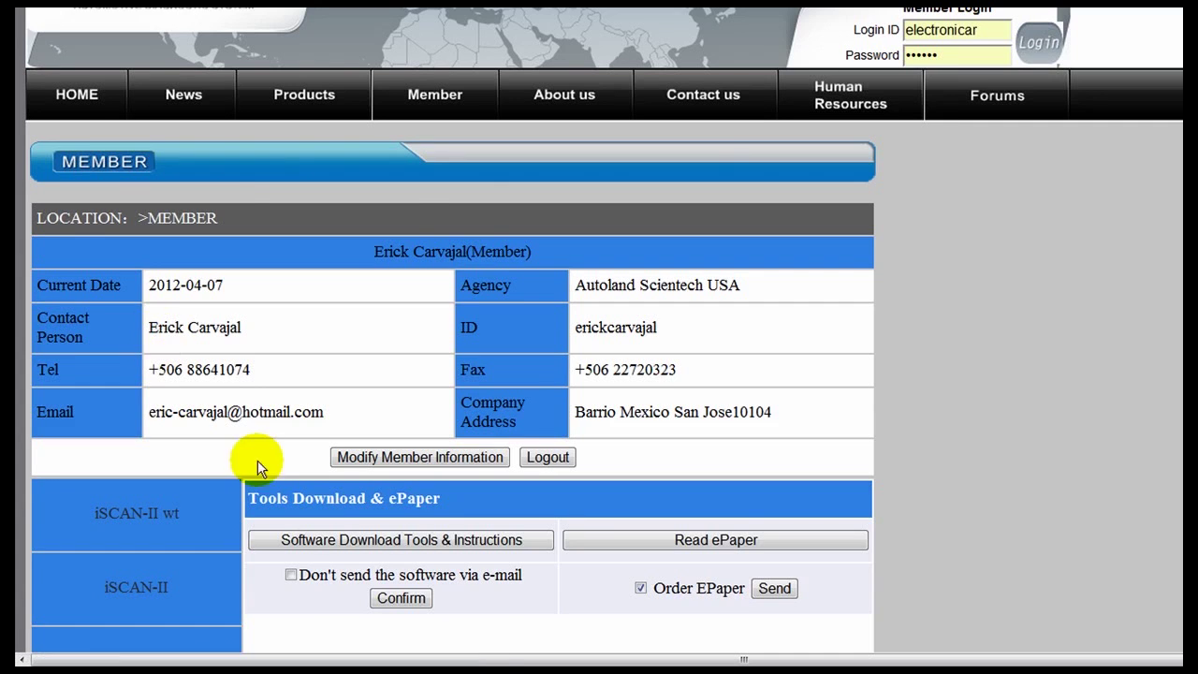
pyautogui.scroll(-5, 329, 531)
pyautogui.click(137, 346)
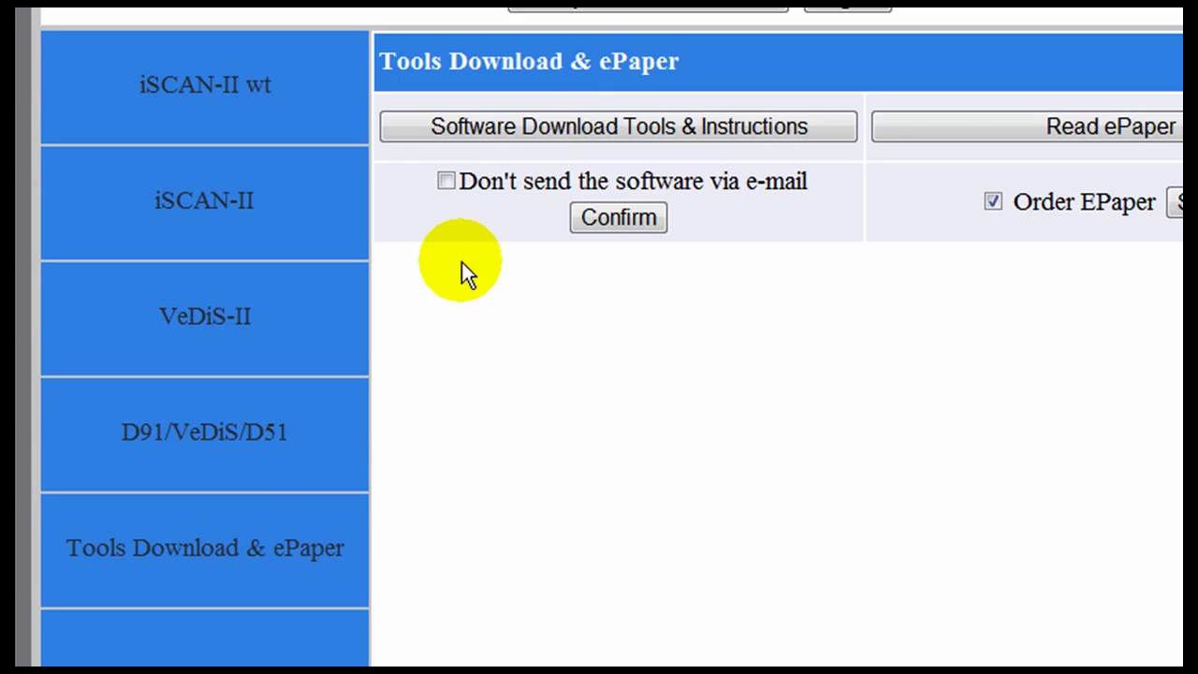
pyautogui.click(447, 181)
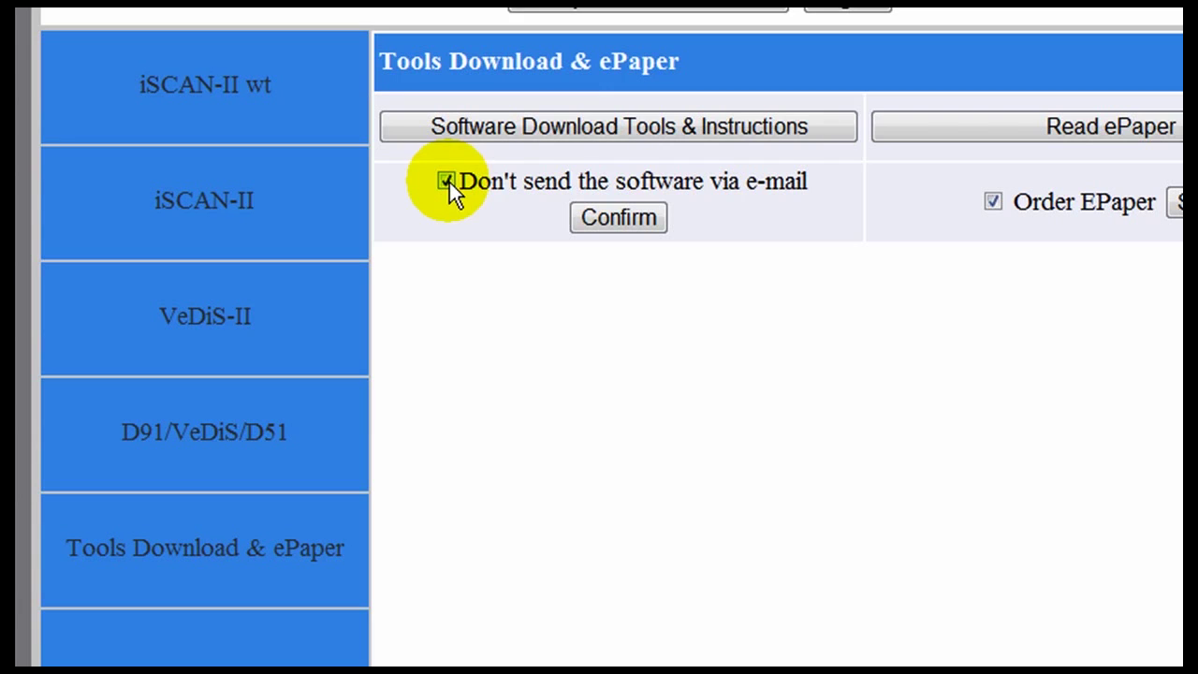